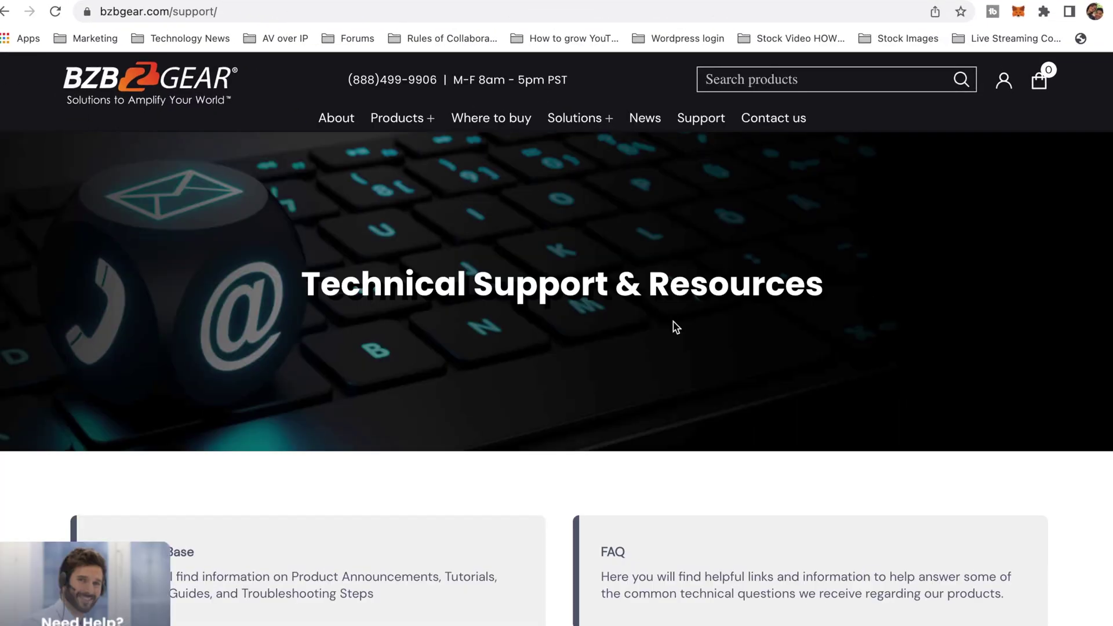
# Step: Open the BG-UHD-VW24 Video Wall Software entry from the BZBGEAR Downloads page
pyautogui.scroll(-8, 671, 324)
pyautogui.click(523, 339)
pyautogui.scroll(-10, 505, 336)
pyautogui.scroll(-1, 506, 336)
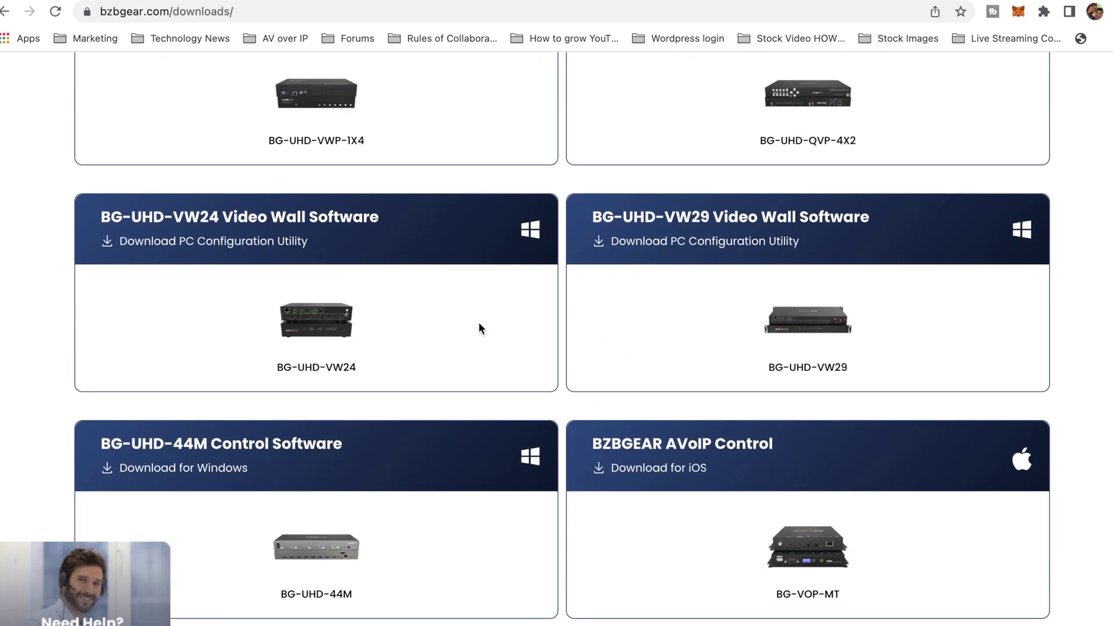
pyautogui.click(356, 322)
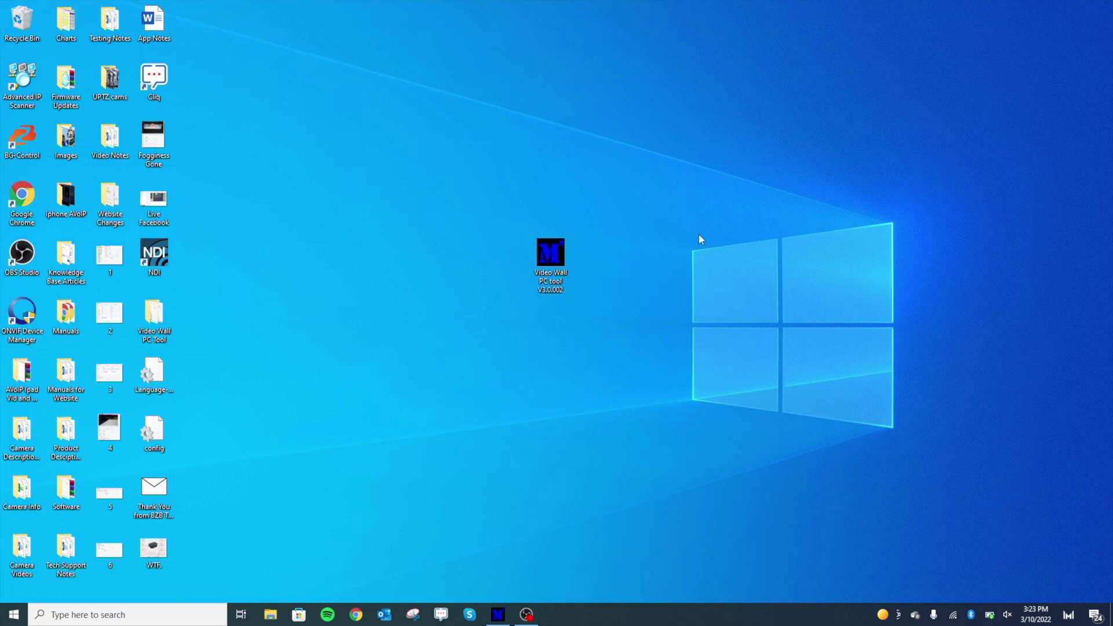
# Step: Launch Video Wall PC tool V3.0.002, reposition its window, and acknowledge 'Read data succeeded!'
pyautogui.click(555, 265)
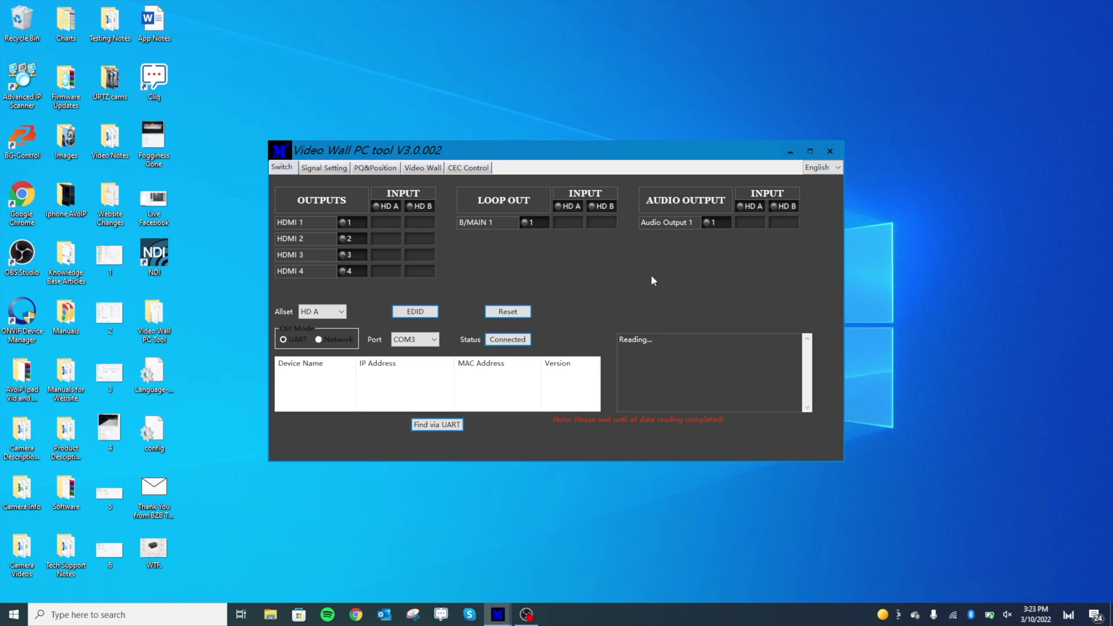
pyautogui.moveTo(631, 152); pyautogui.dragTo(638, 114)
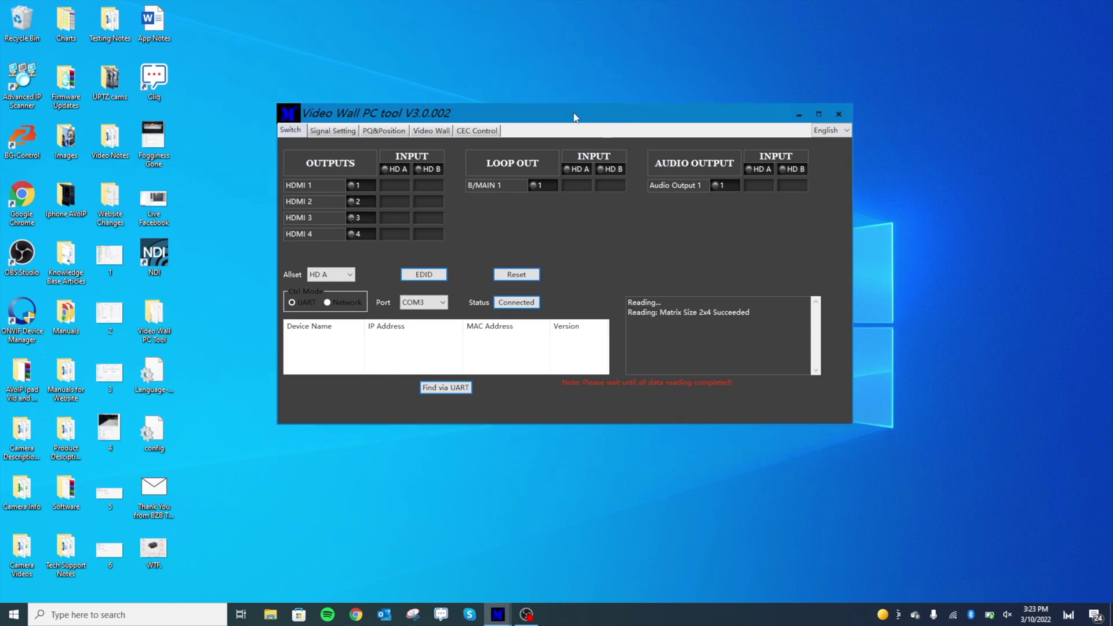
pyautogui.moveTo(563, 111); pyautogui.dragTo(568, 126)
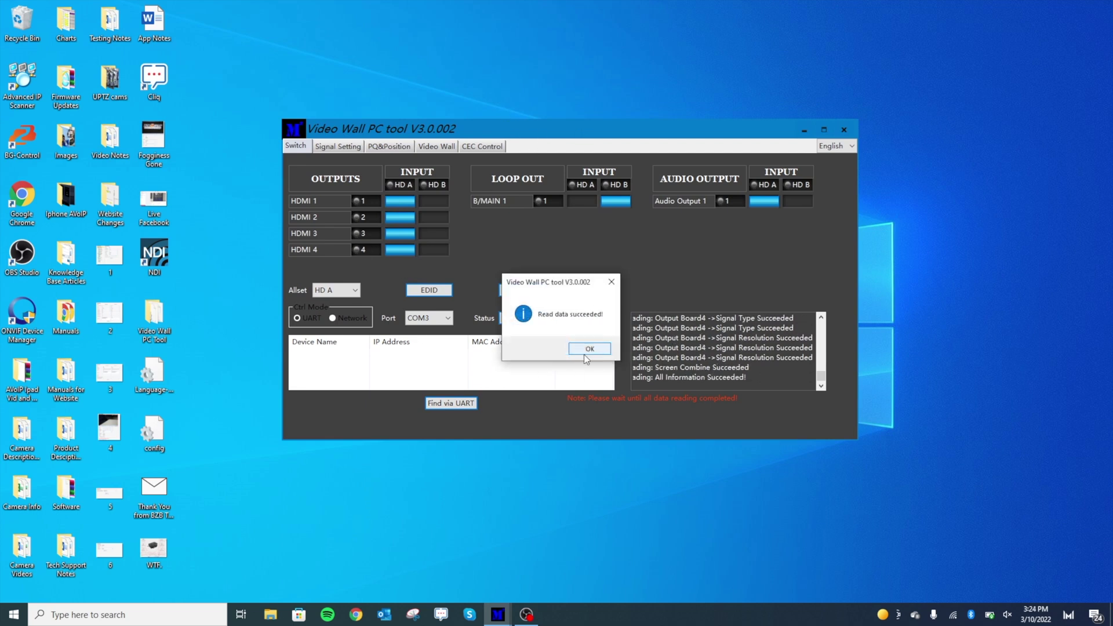
pyautogui.click(585, 352)
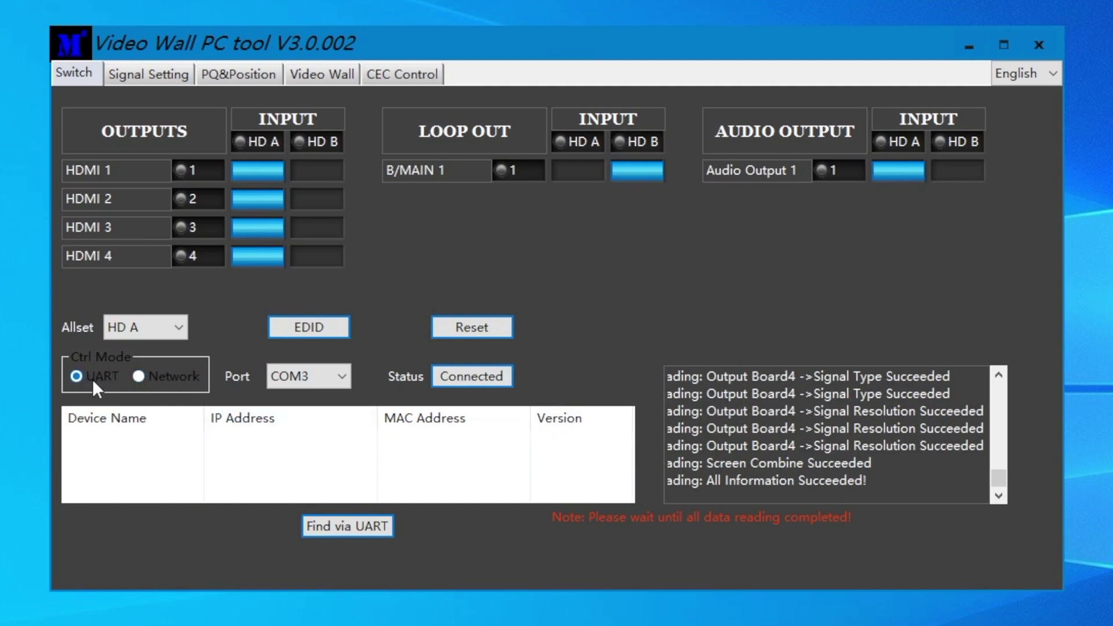
# Step: Find the K3 controller via UART, then review and clear the log lines
pyautogui.click(347, 533)
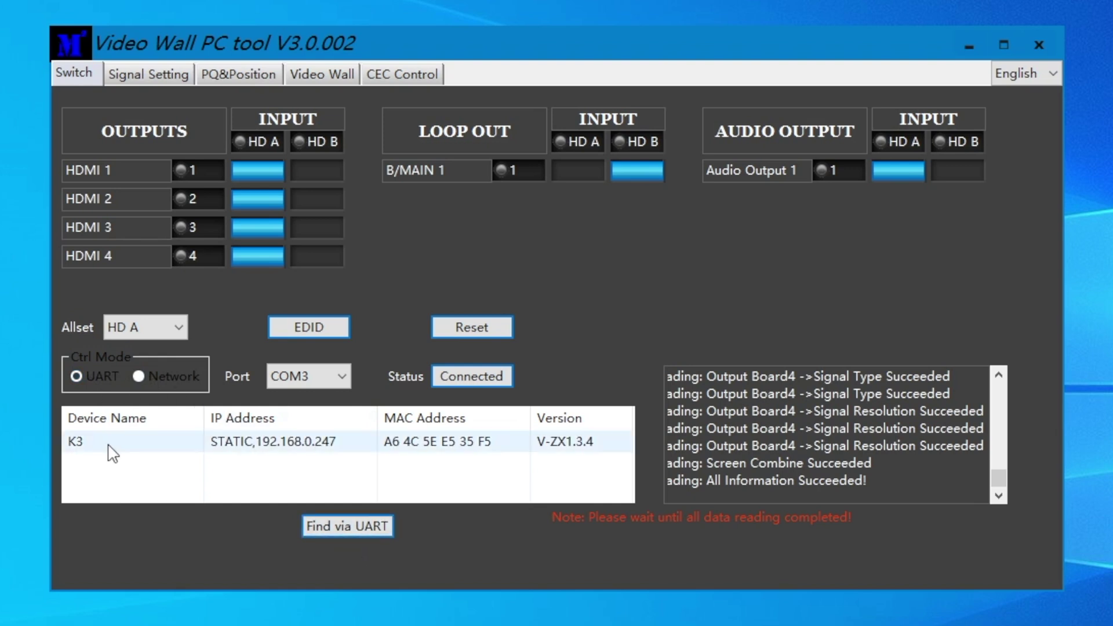
pyautogui.moveTo(824, 446); pyautogui.dragTo(673, 411)
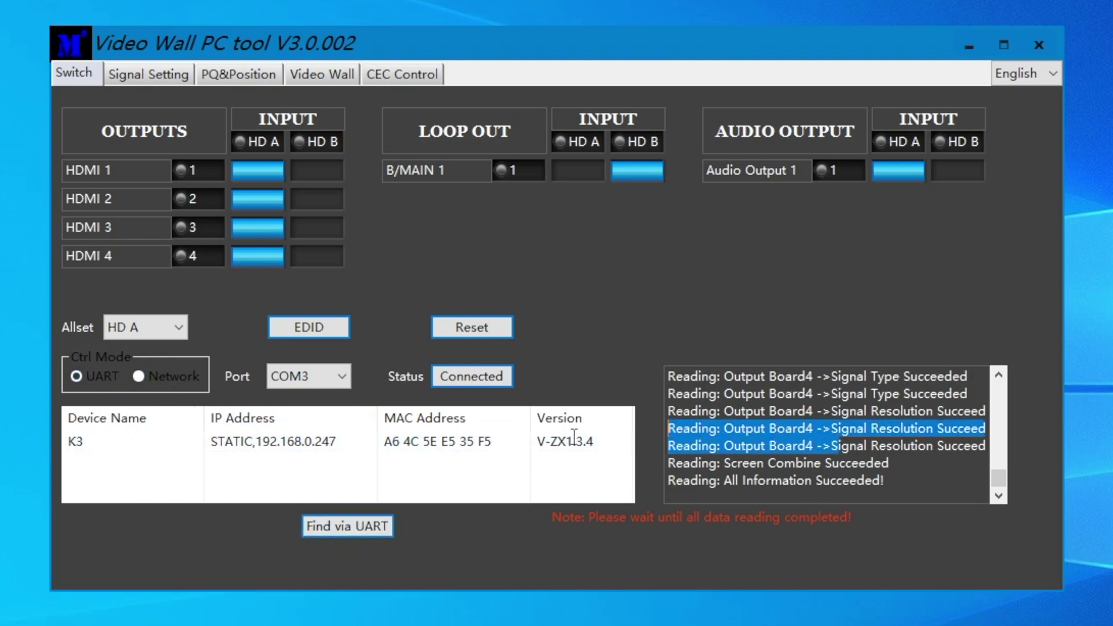
pyautogui.click(747, 385)
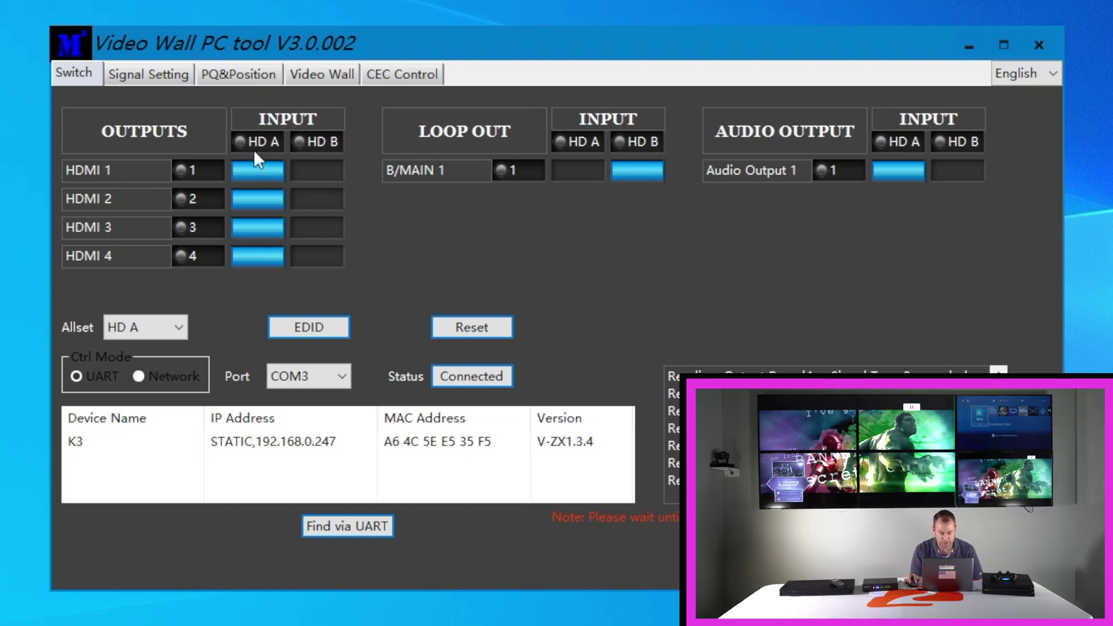
# Step: Switch the HDMI 1, 2, 3 and 4 outputs to input HD B
pyautogui.click(310, 169)
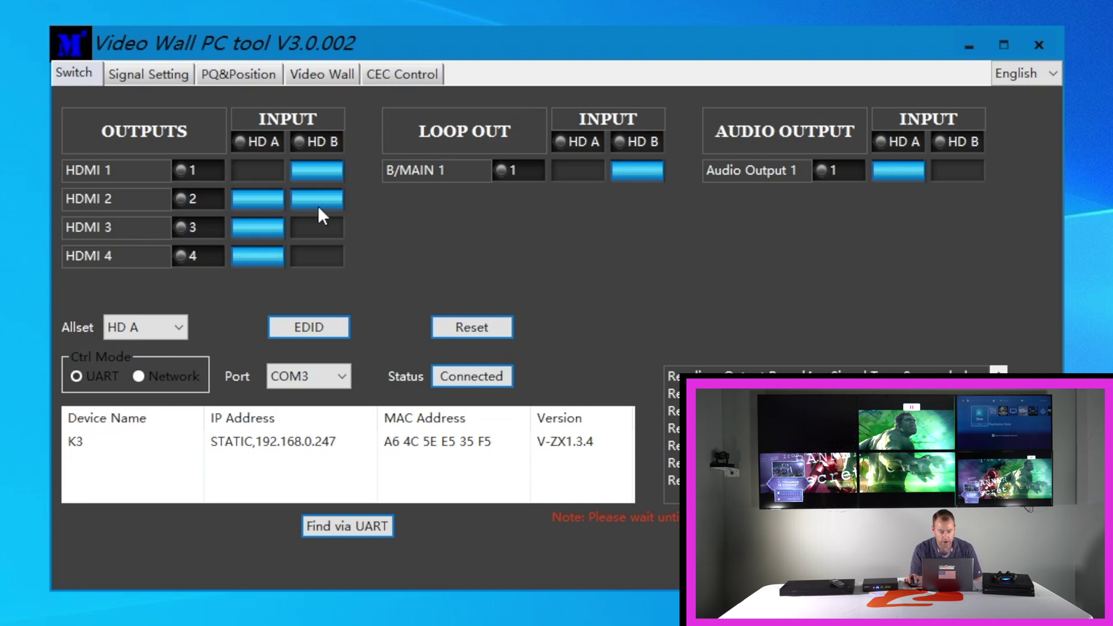
pyautogui.click(317, 203)
pyautogui.click(321, 226)
pyautogui.click(325, 260)
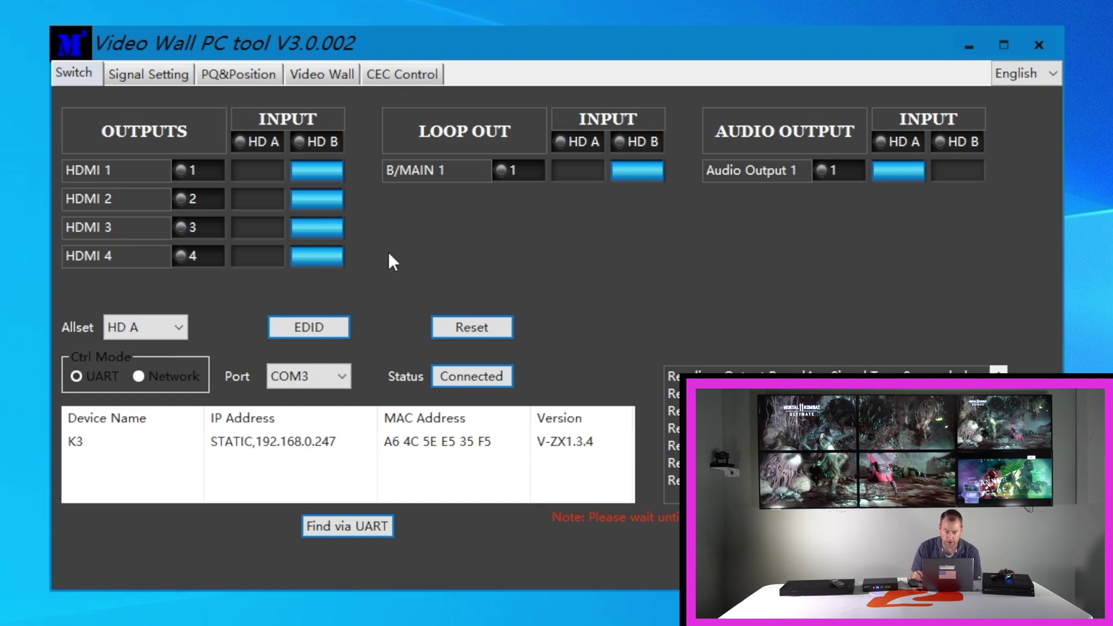
# Step: Apply a 6-row wall layout on the Video Wall tab
pyautogui.click(315, 73)
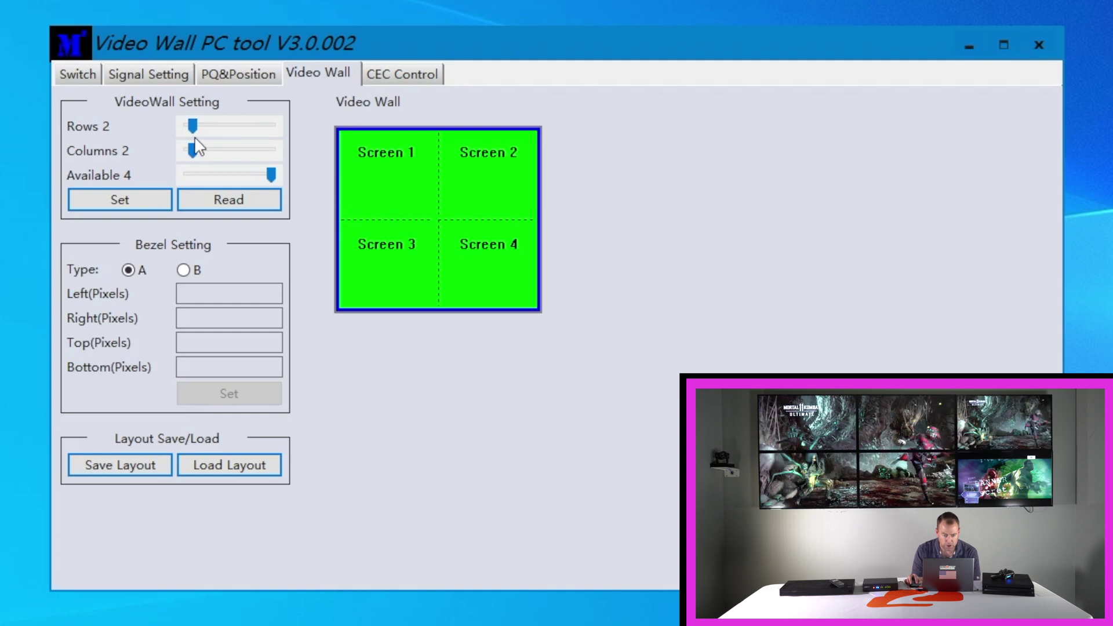
pyautogui.click(225, 127)
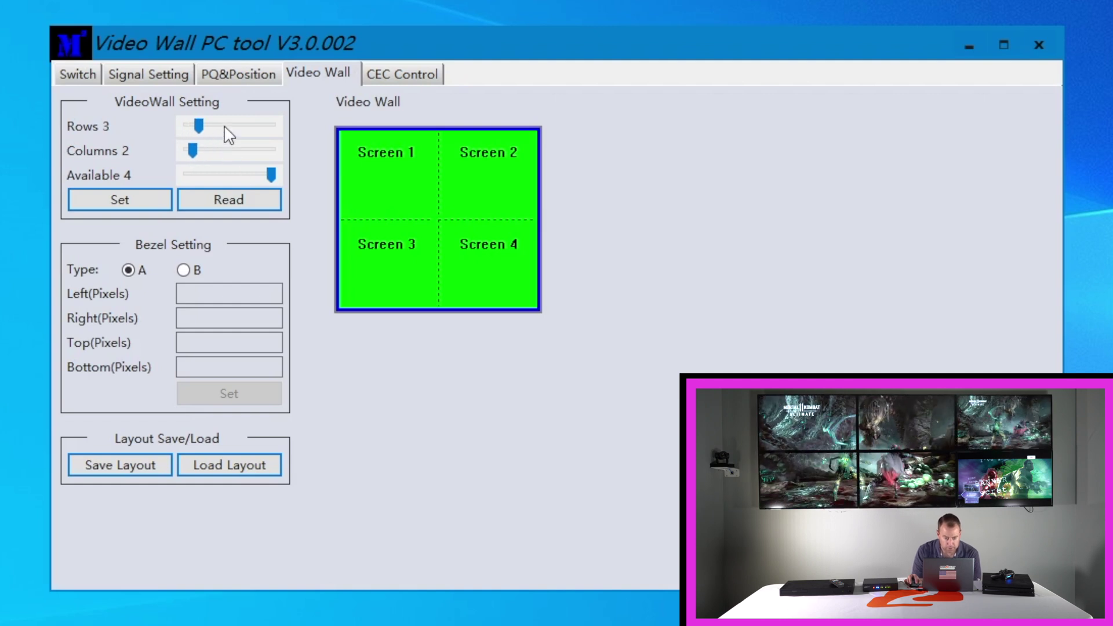
pyautogui.tripleClick(229, 135)
pyautogui.click(159, 206)
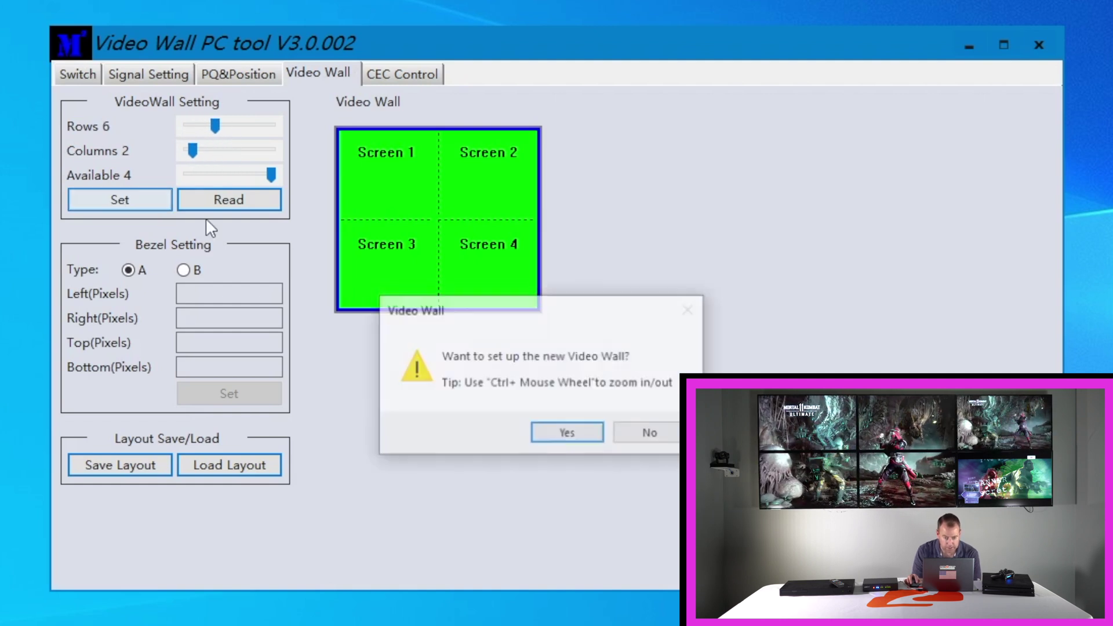
pyautogui.click(565, 432)
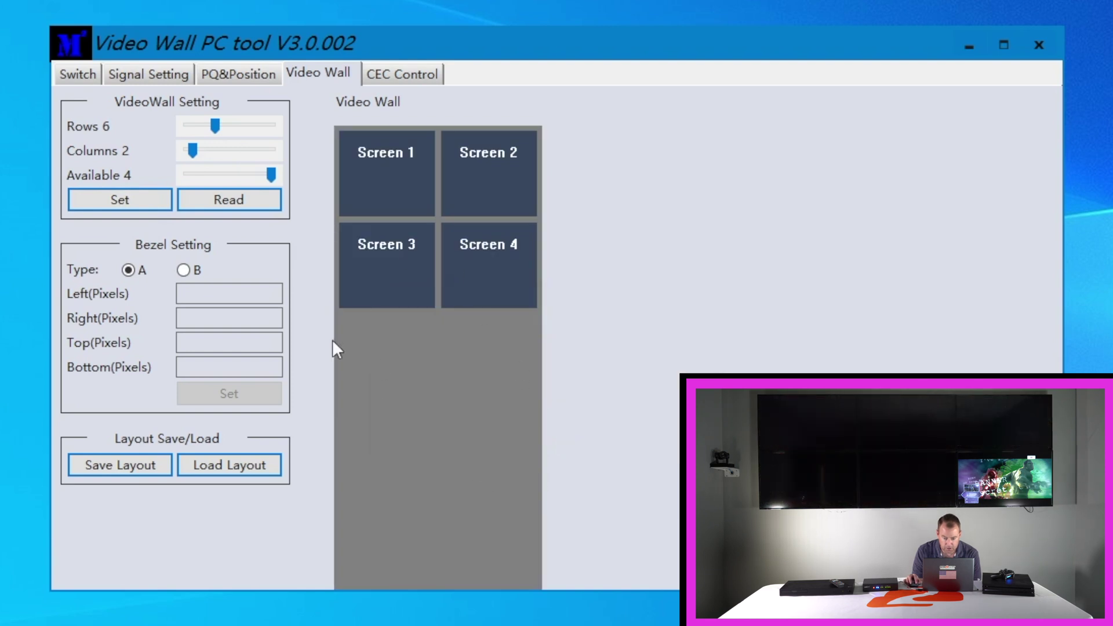
# Step: Reduce Rows back to 2 and apply the 2x2 wall layout
pyautogui.moveTo(215, 127); pyautogui.dragTo(196, 130)
pyautogui.click(138, 207)
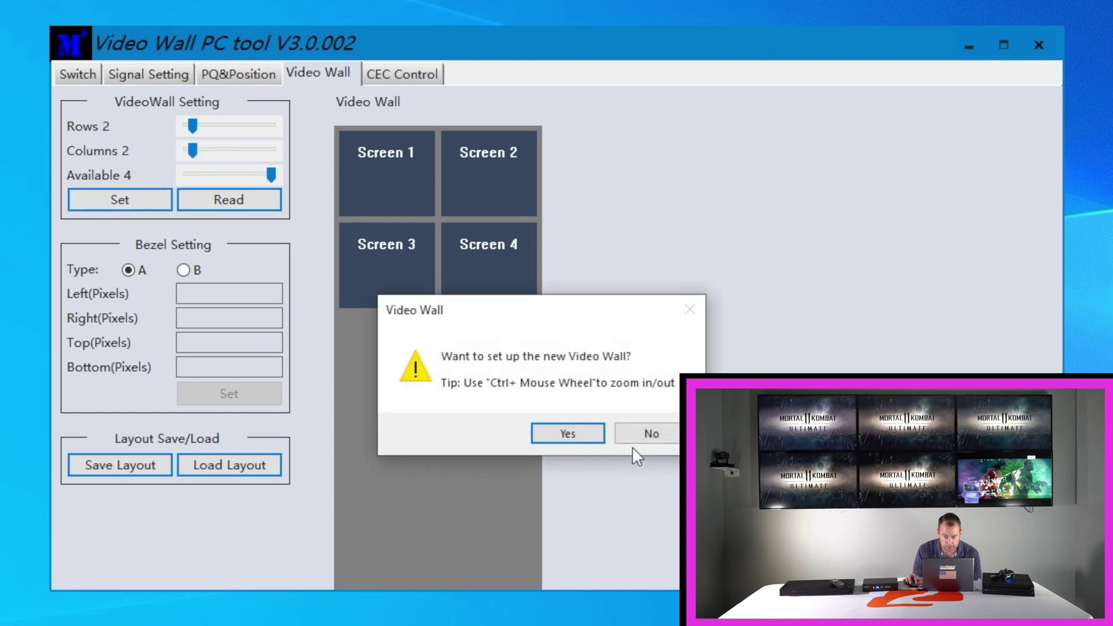
pyautogui.click(568, 435)
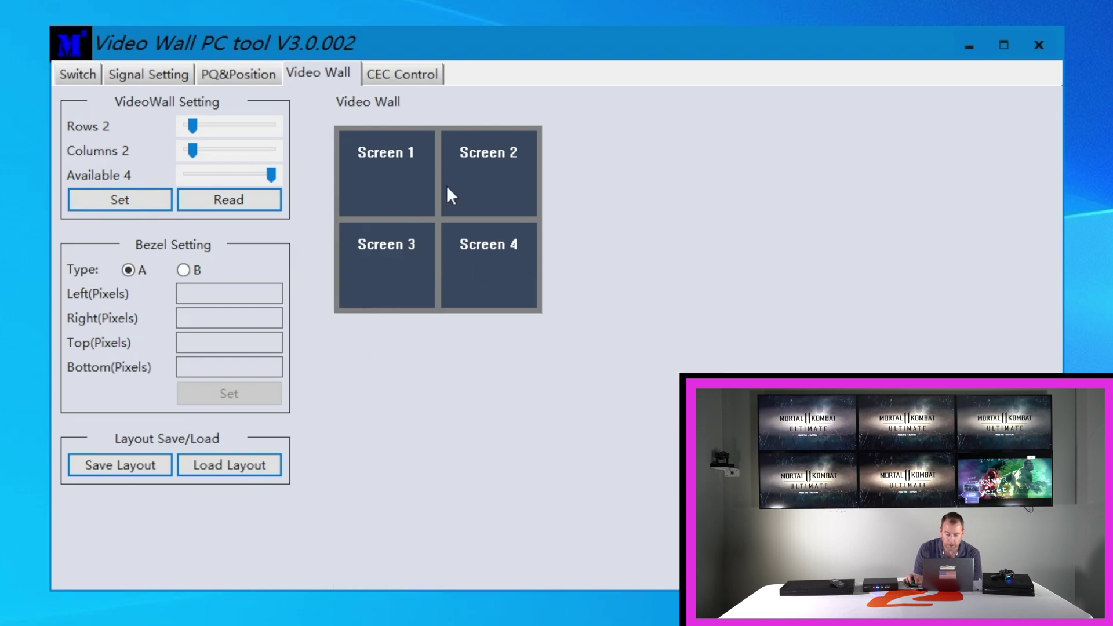
# Step: Select Screens 1–4 and apply Screen Splicing to join them into one image
pyautogui.click(371, 164)
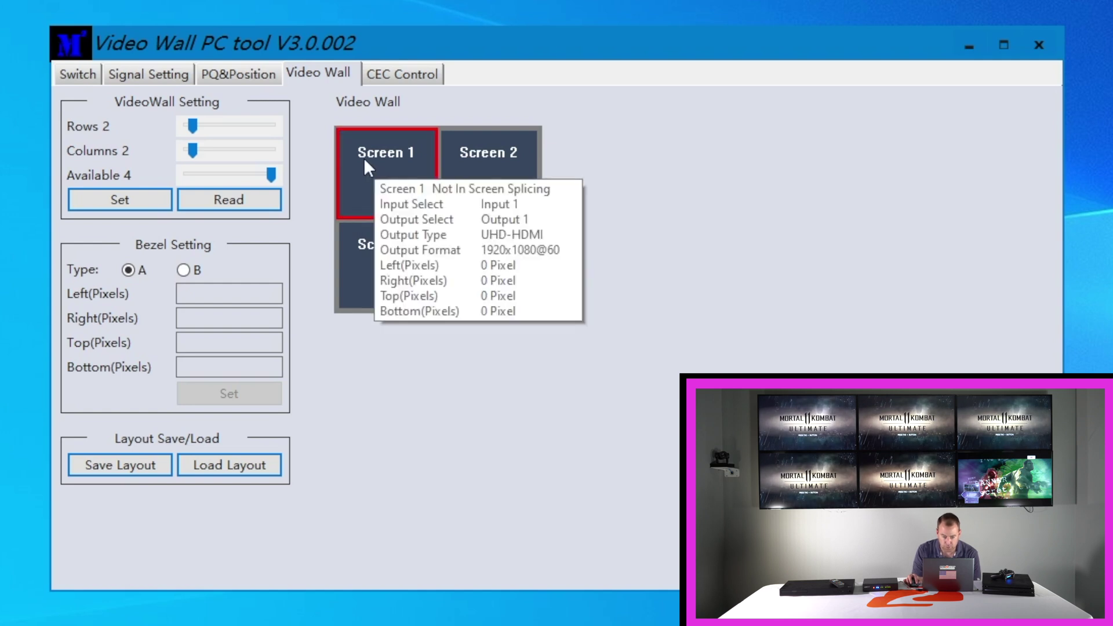
pyautogui.moveTo(375, 168); pyautogui.dragTo(538, 279)
pyautogui.rightClick(384, 181)
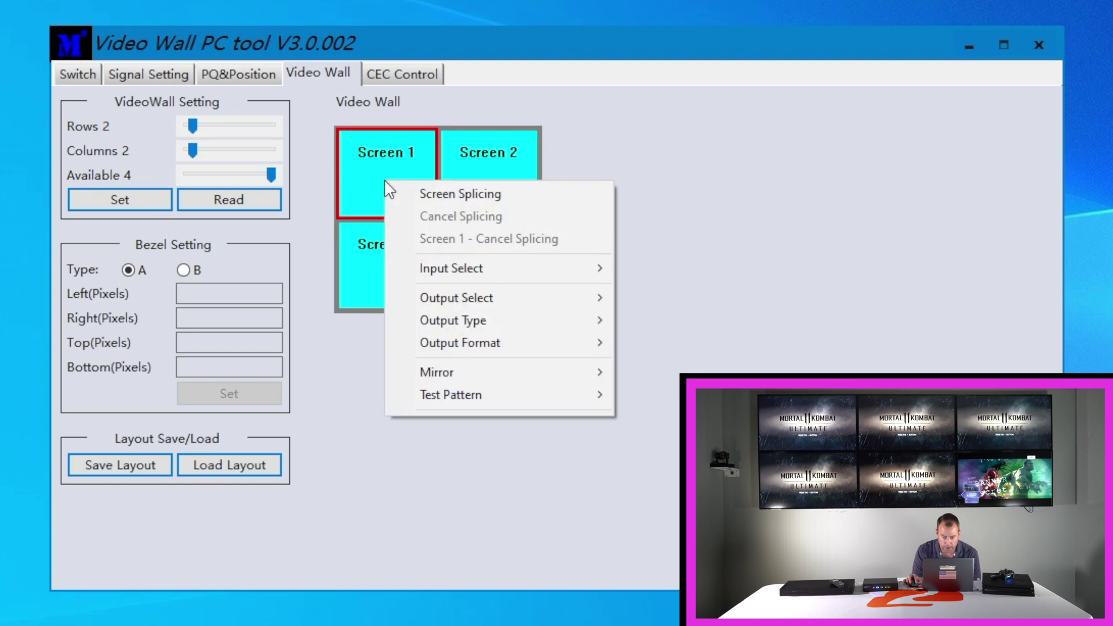
pyautogui.click(436, 198)
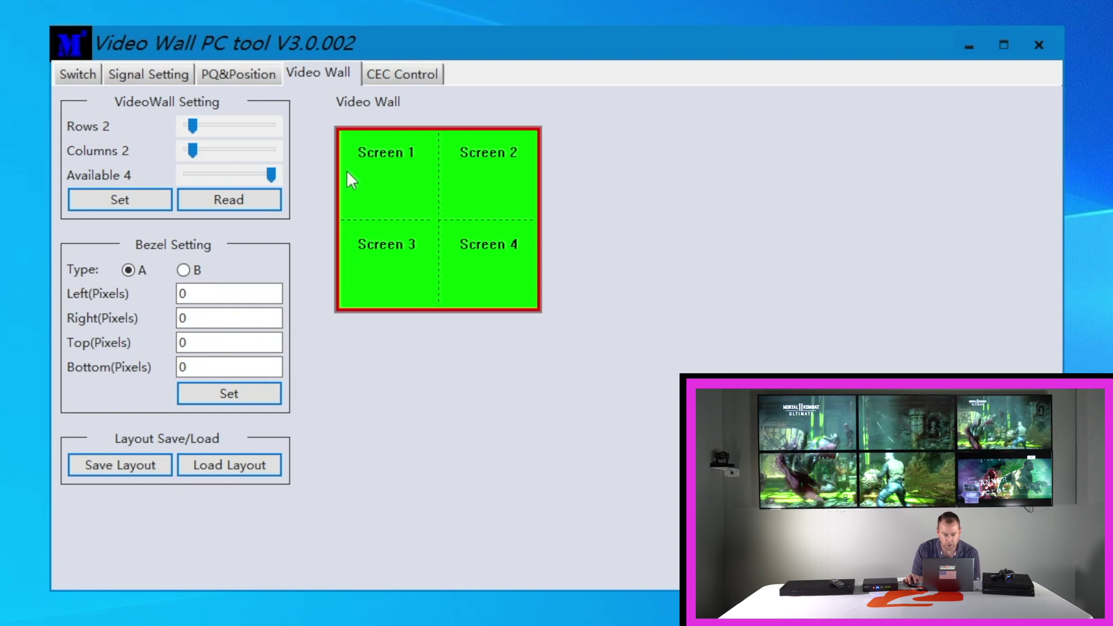
pyautogui.rightClick(387, 199)
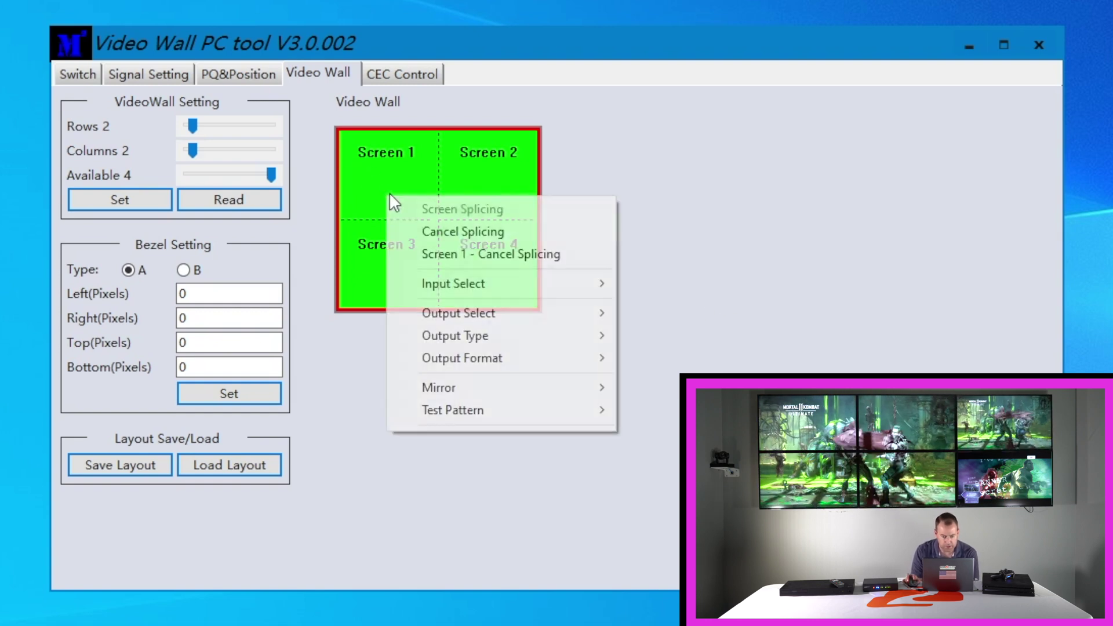
pyautogui.click(448, 232)
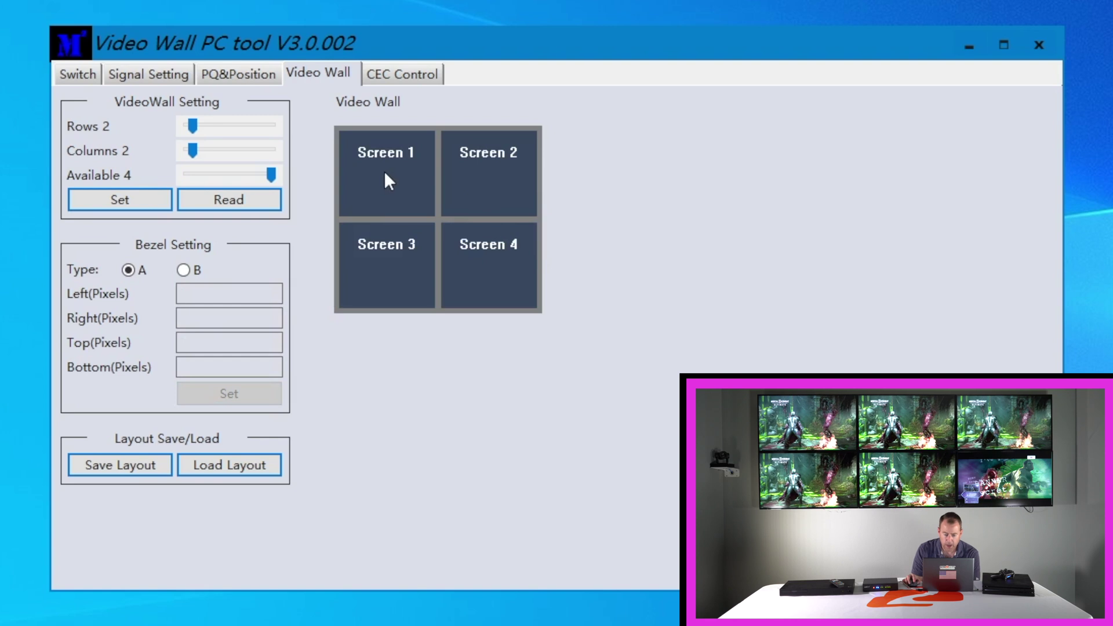
pyautogui.moveTo(384, 172)
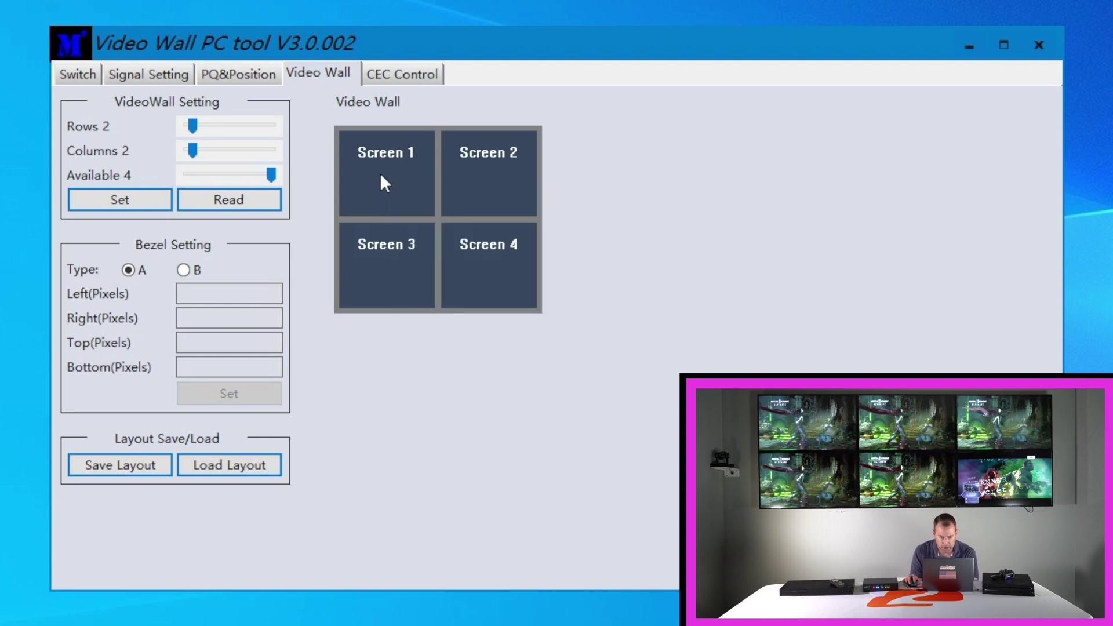
pyautogui.rightClick(380, 172)
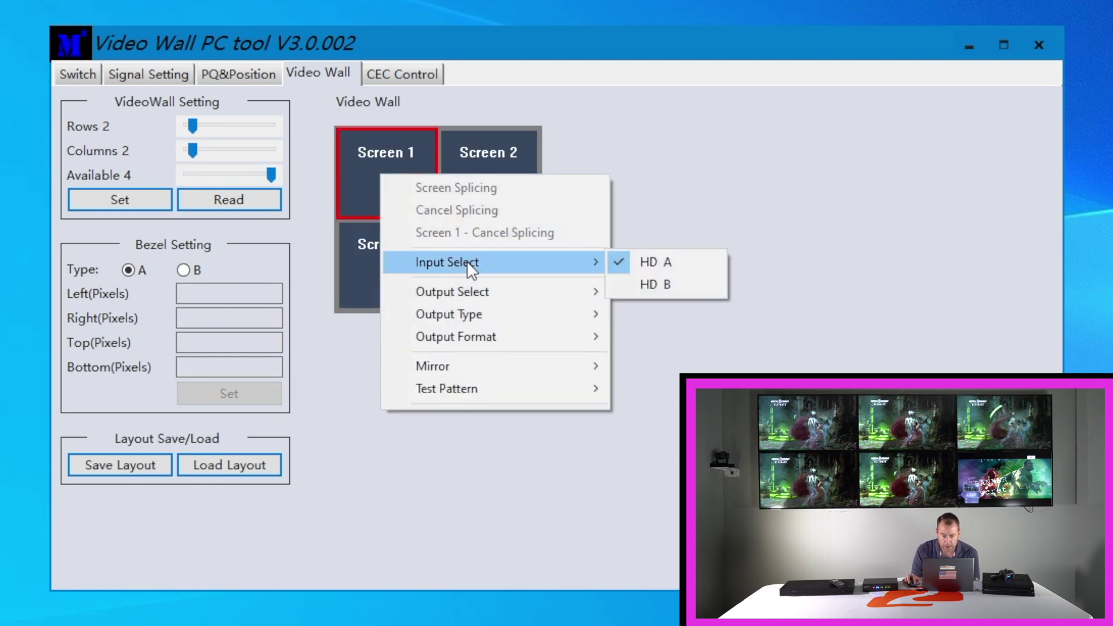
pyautogui.moveTo(478, 305)
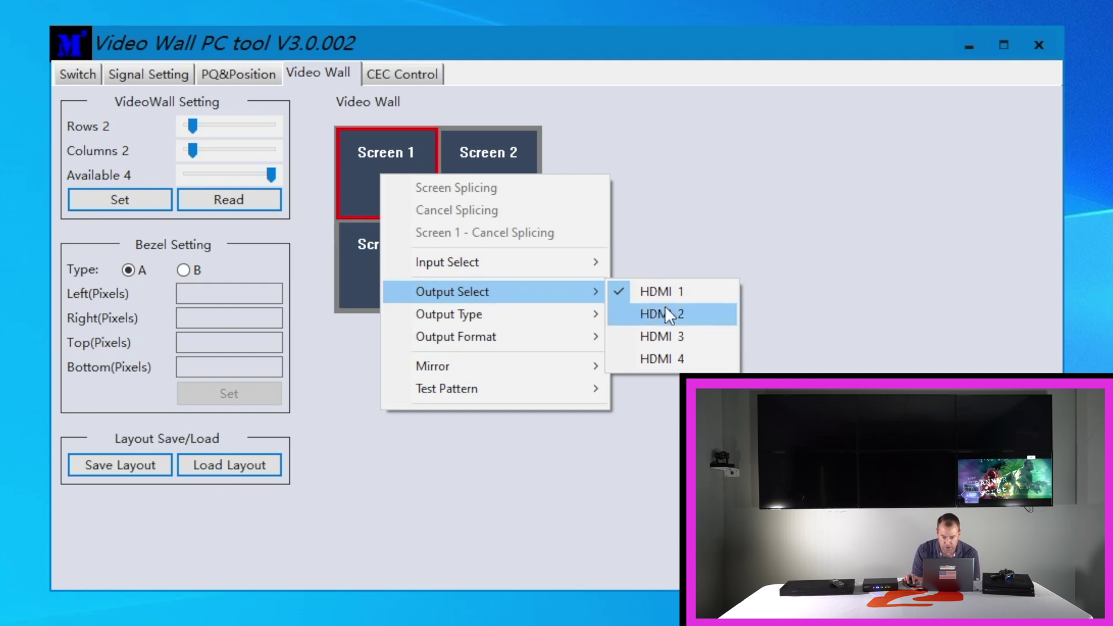
pyautogui.click(818, 204)
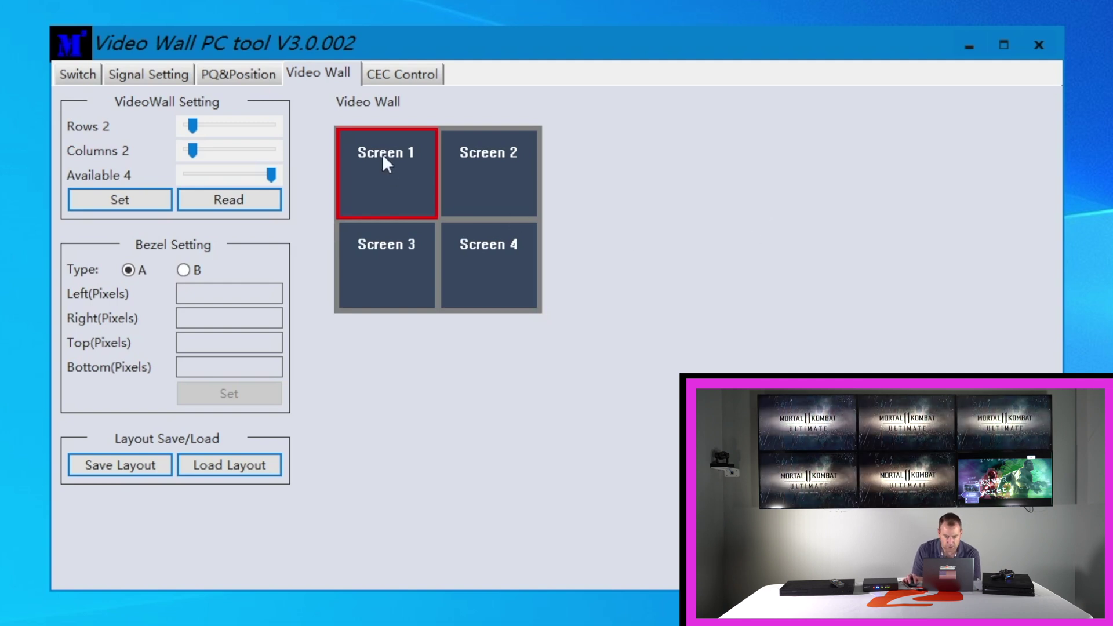
pyautogui.moveTo(381, 154); pyautogui.dragTo(522, 268)
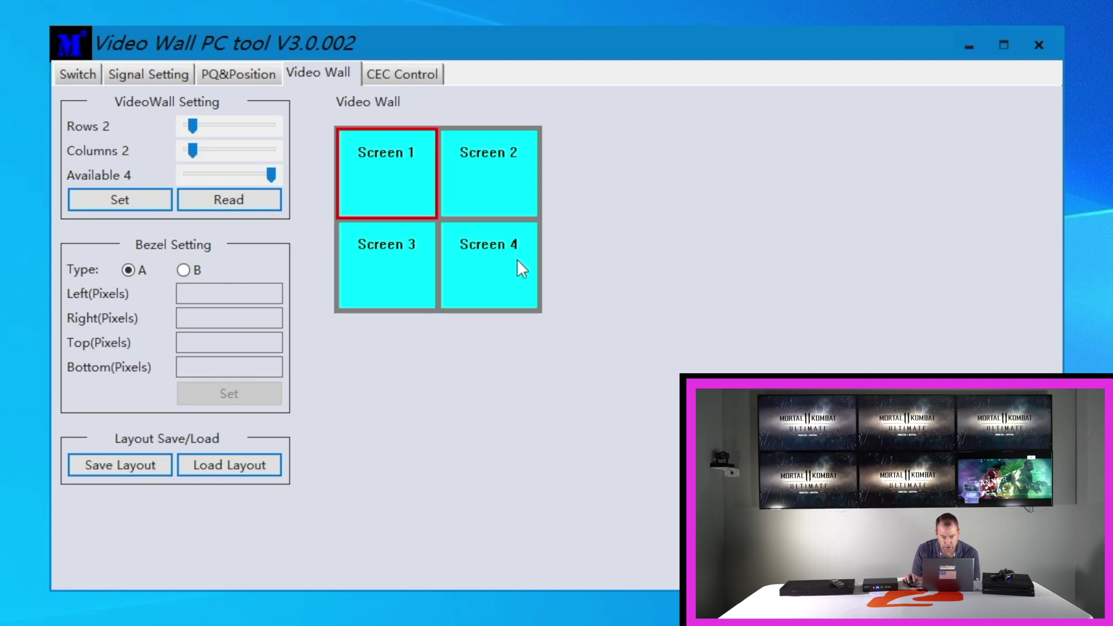
# Step: Apply Screen Splicing to Screens 1–4 and check their Input Select setting (HD B)
pyautogui.rightClick(402, 176)
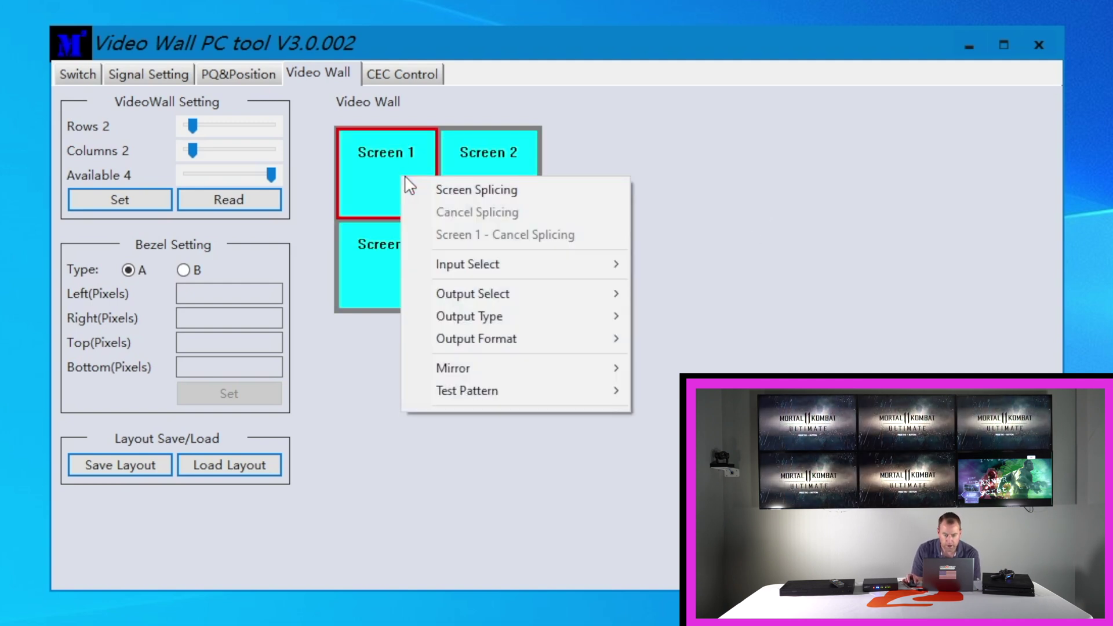
pyautogui.click(490, 191)
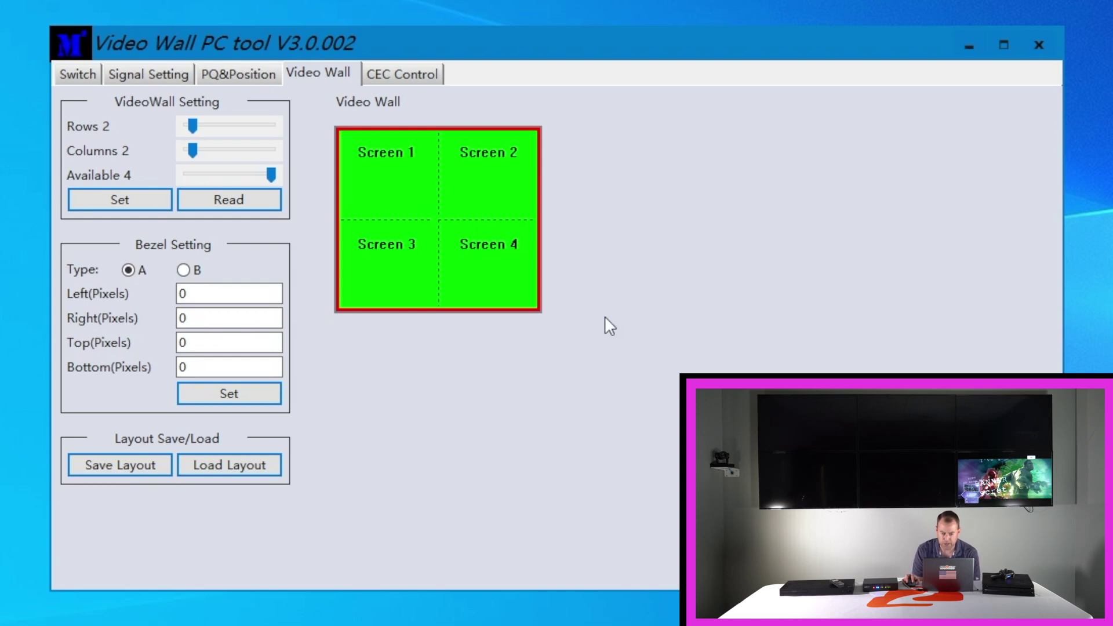
pyautogui.rightClick(409, 187)
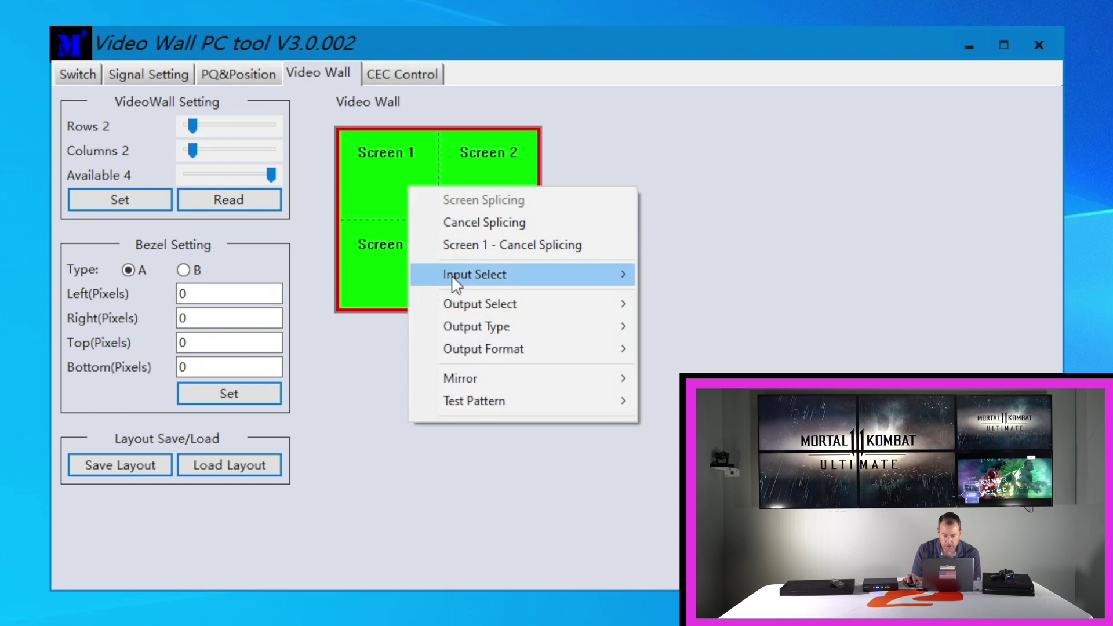
pyautogui.moveTo(551, 275)
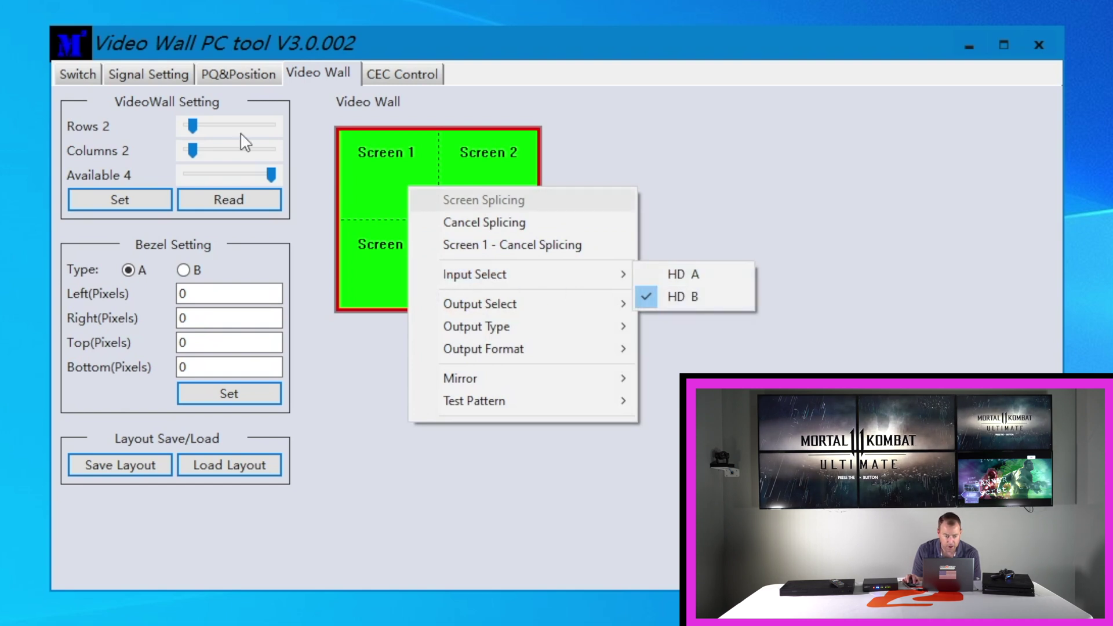
# Step: On the Switch tab, route the HDMI 1–4 outputs back to input HD A
pyautogui.click(78, 75)
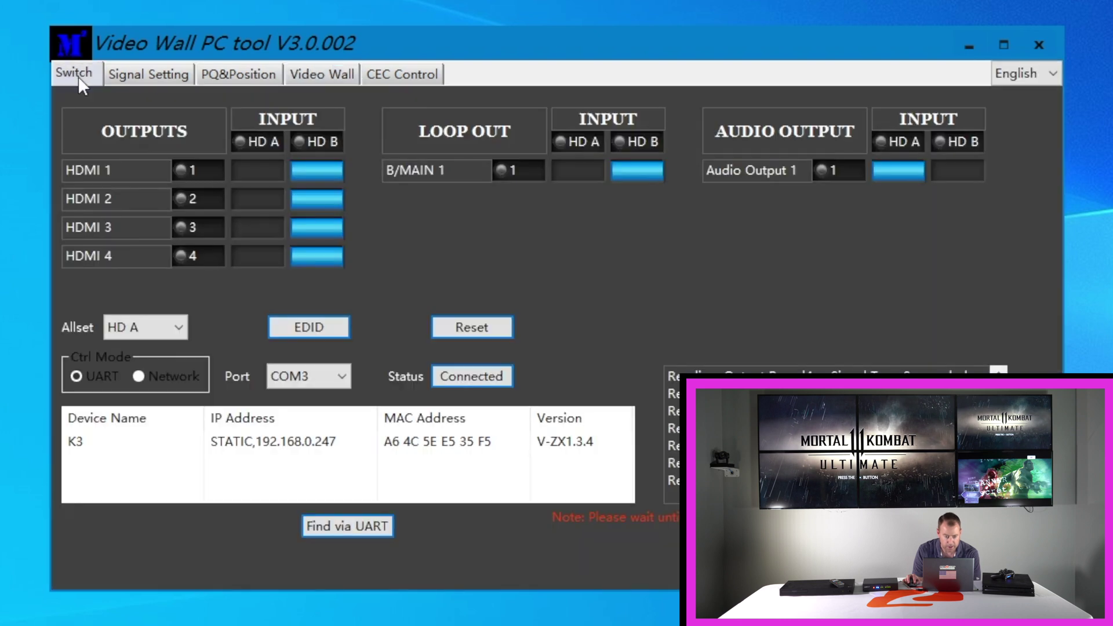
pyautogui.click(268, 166)
pyautogui.click(262, 198)
pyautogui.click(259, 227)
pyautogui.click(262, 255)
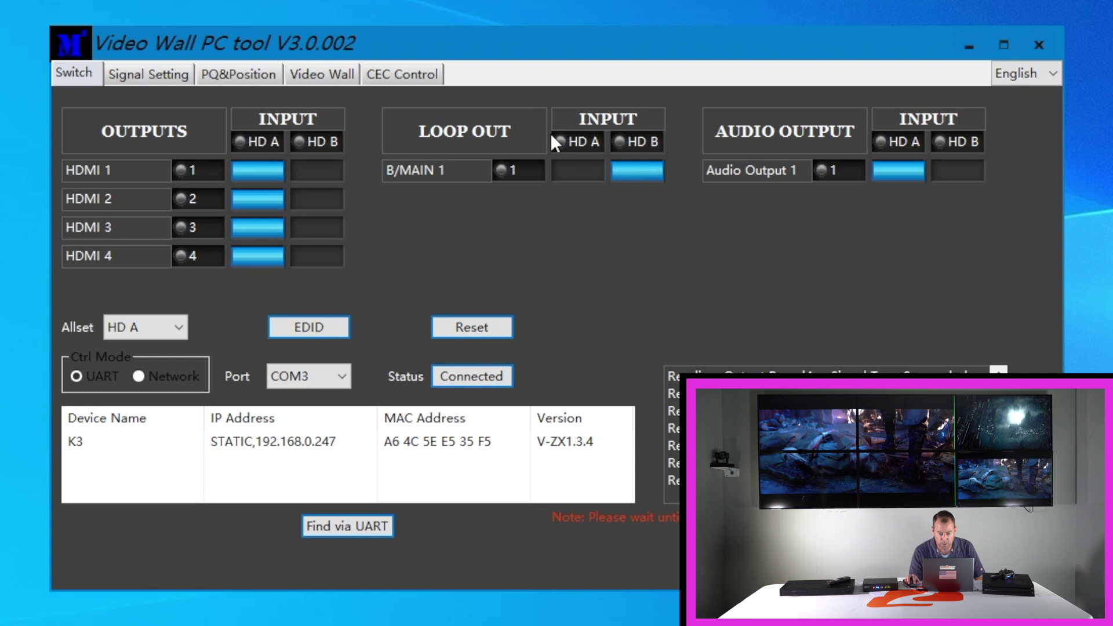
pyautogui.click(573, 172)
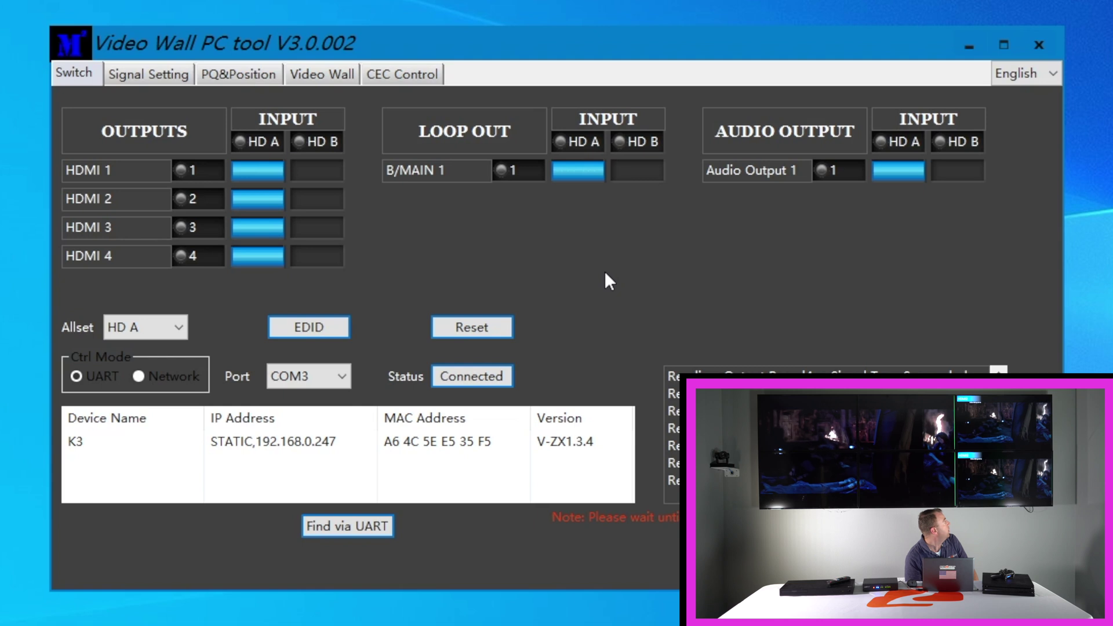
pyautogui.click(644, 185)
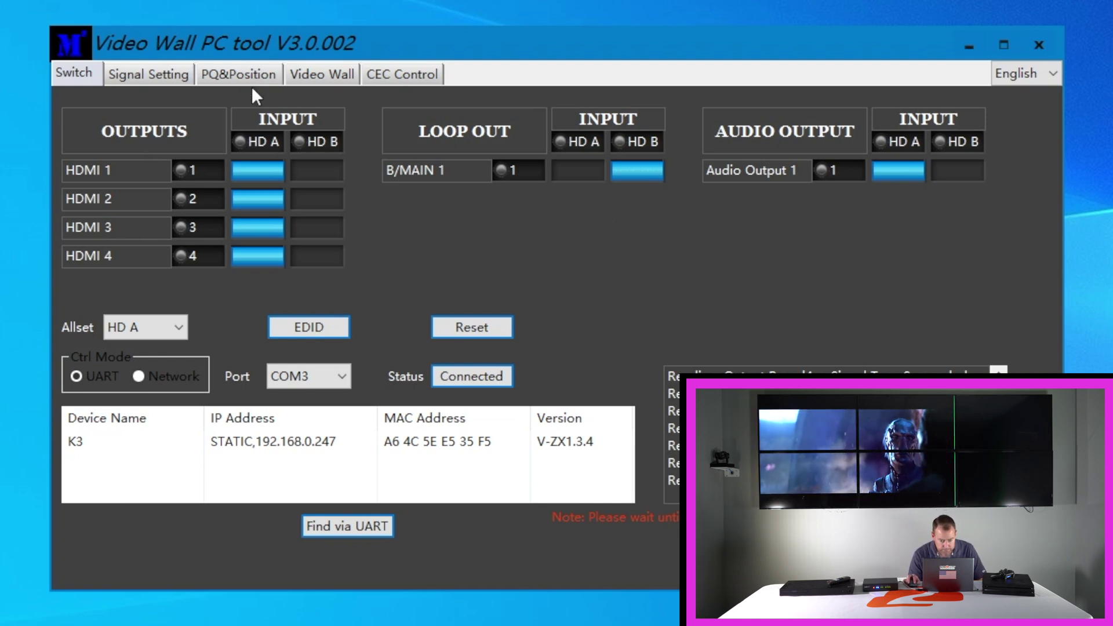
pyautogui.click(133, 72)
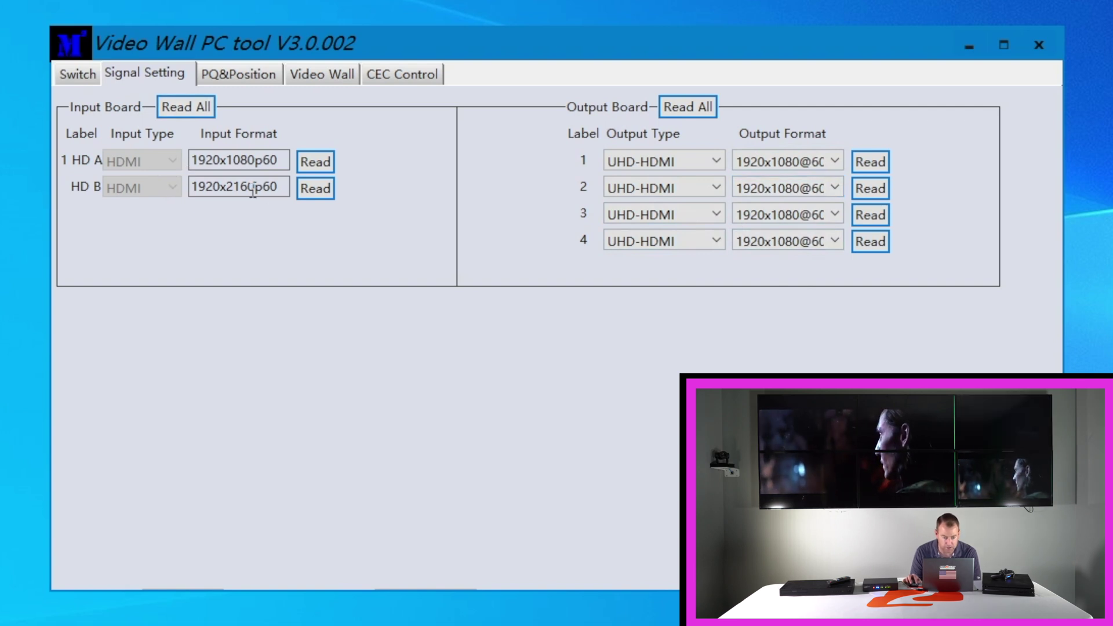
# Step: Review the PQ&Position picture settings, then return to the Video Wall bezel settings
pyautogui.click(235, 80)
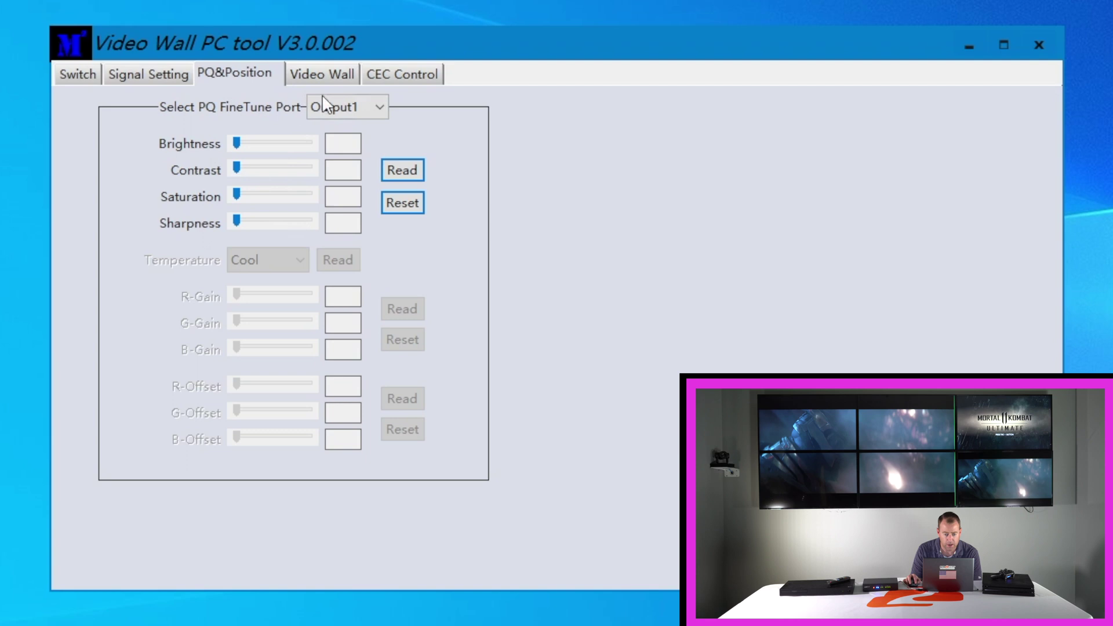
pyautogui.click(326, 74)
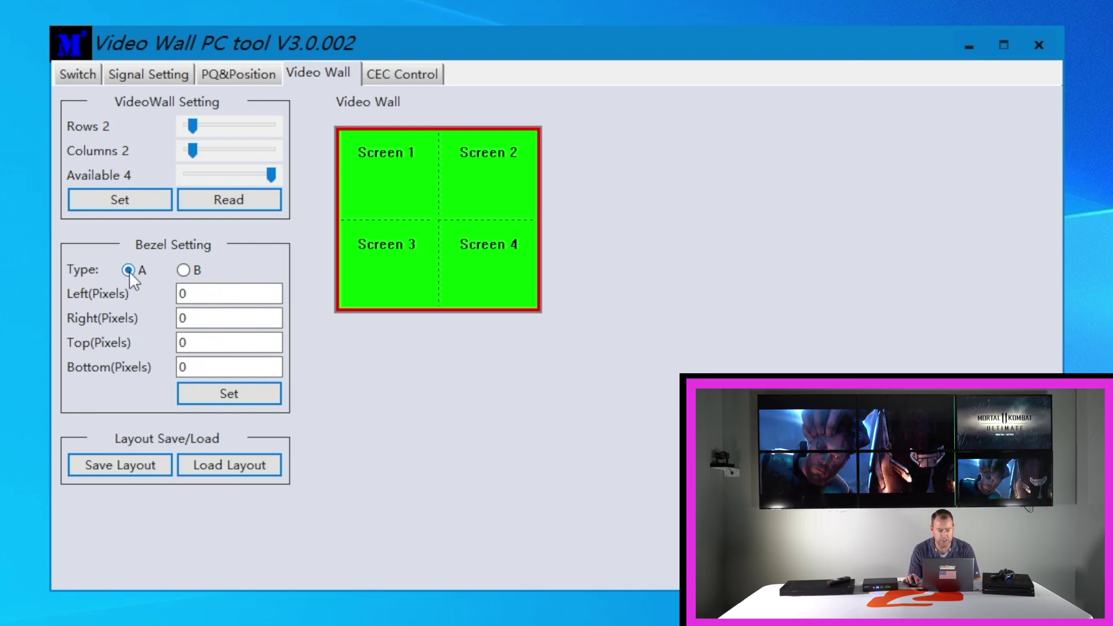
# Step: Enter 30 pixels for the left, right and top bezel values, correcting a mistyped 39
pyautogui.doubleClick(202, 294)
pyautogui.write('30')
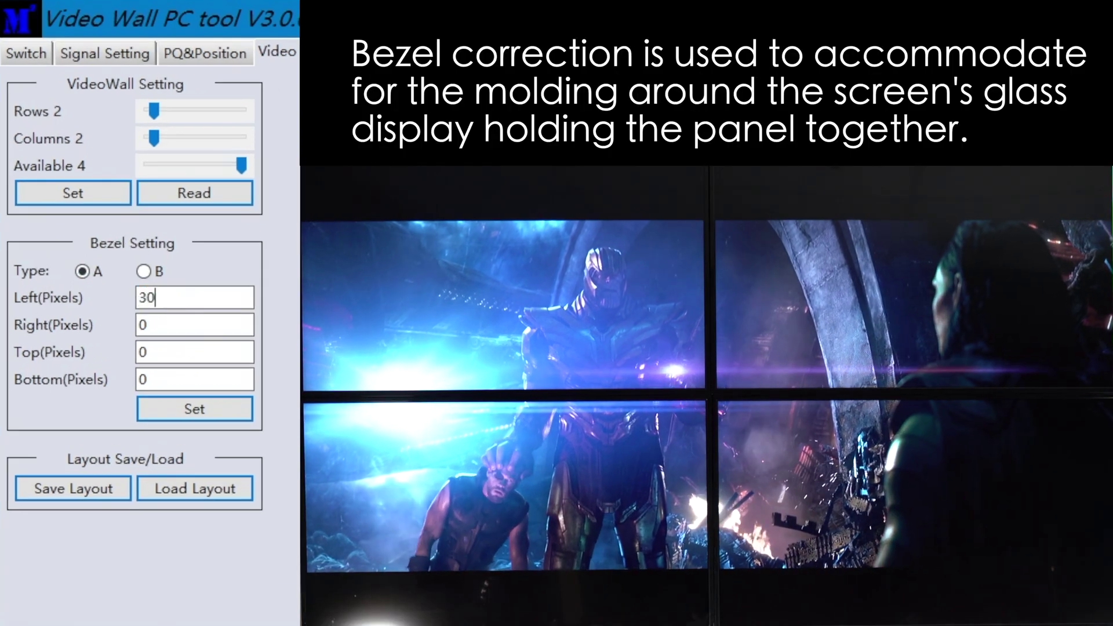
pyautogui.click(145, 324)
pyautogui.press('BackSpace')
pyautogui.write('39')
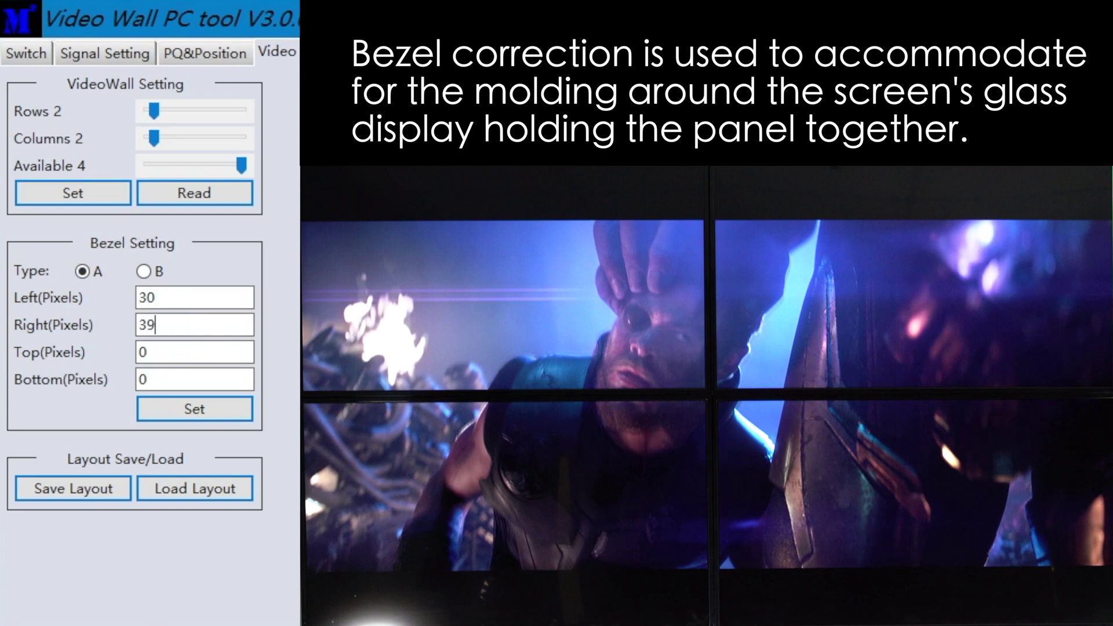
pyautogui.press('BackSpace')
pyautogui.write('0')
pyautogui.doubleClick(159, 350)
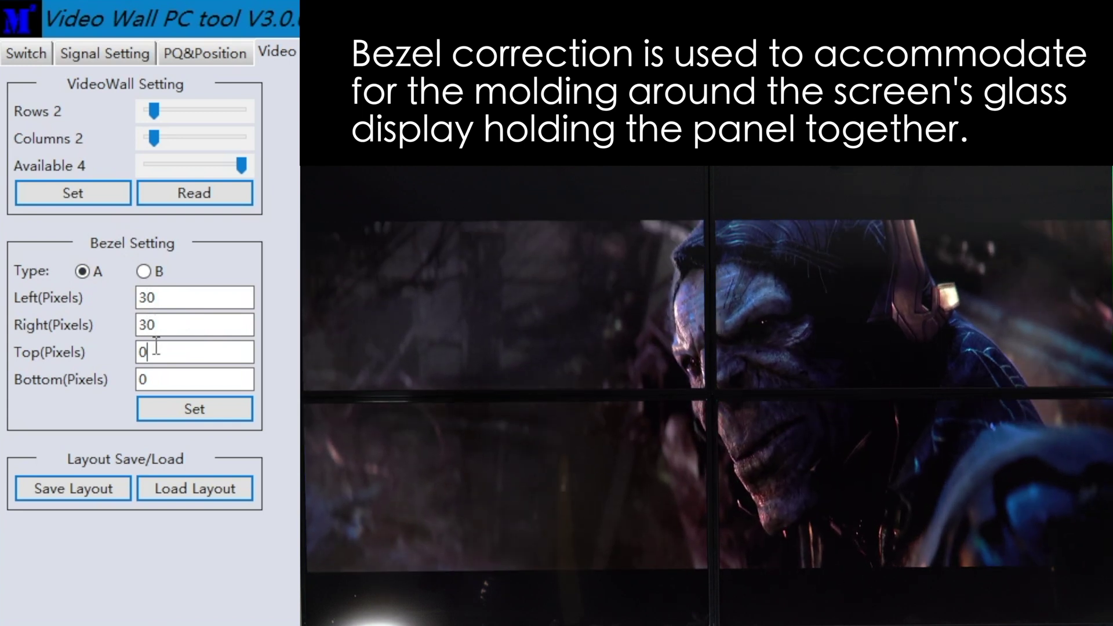
pyautogui.write('30')
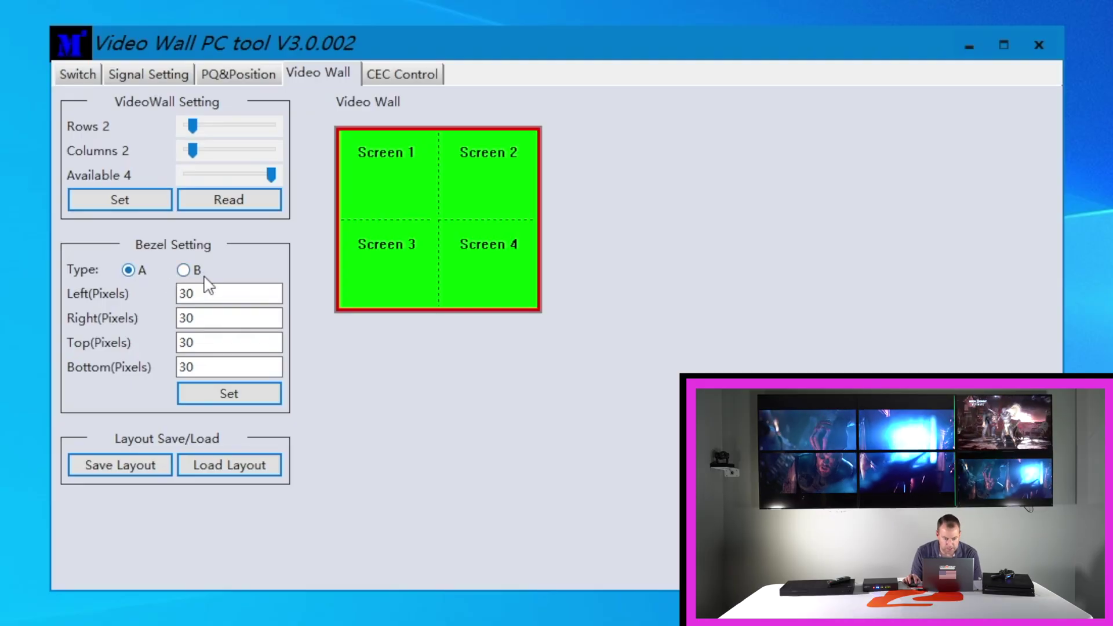
# Step: Switch bezel correction to millimetre-based Type B and cancel splicing so the four screens are separate
pyautogui.click(185, 270)
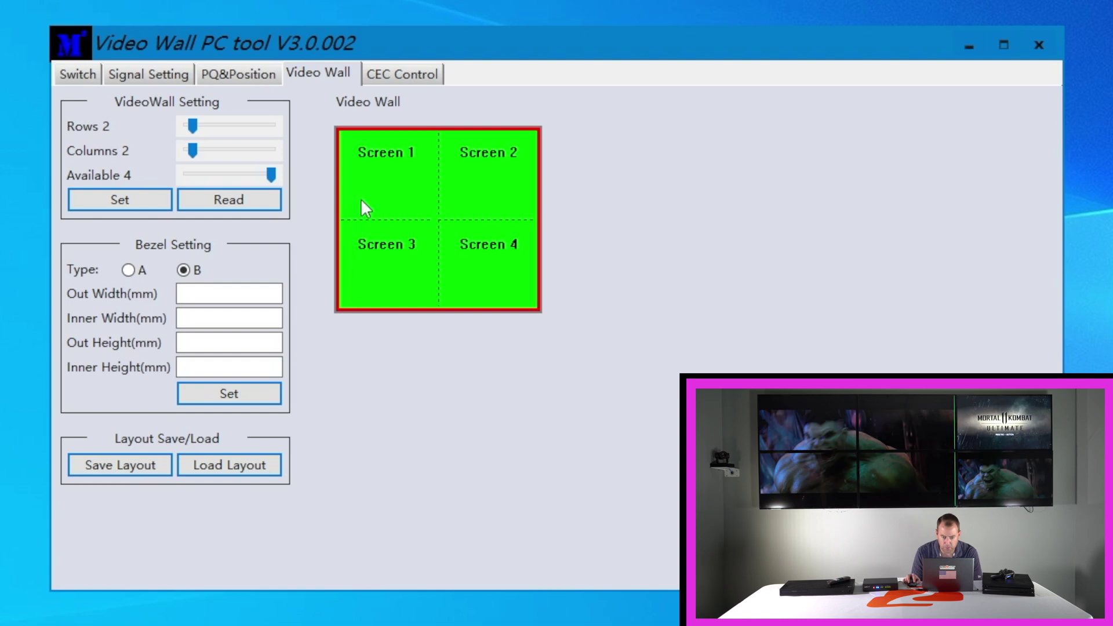
pyautogui.moveTo(366, 179)
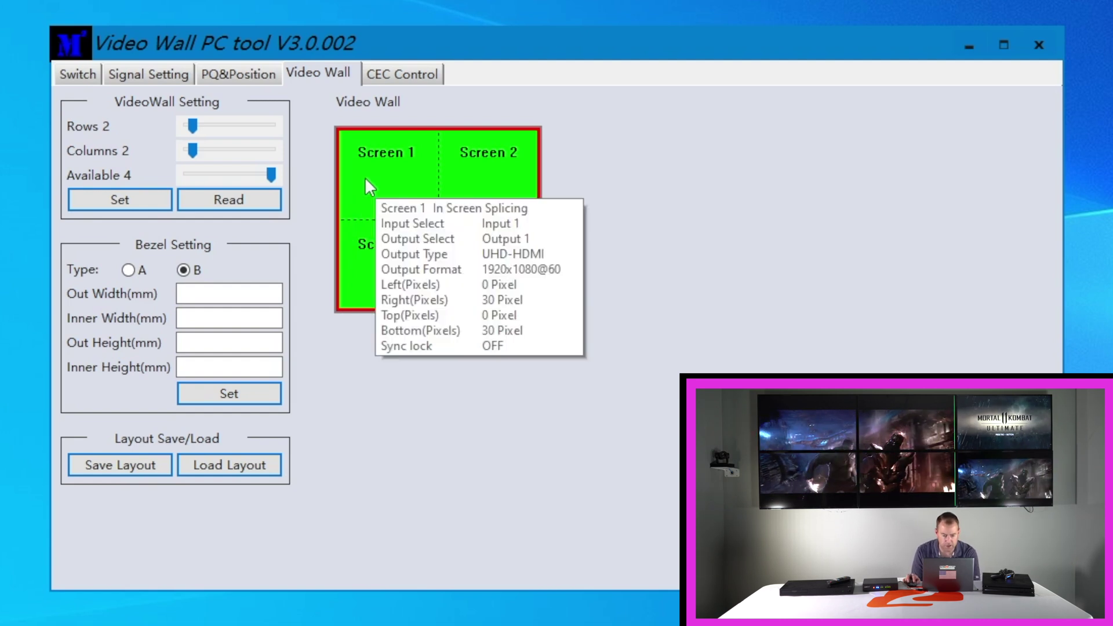
pyautogui.rightClick(364, 176)
pyautogui.click(429, 214)
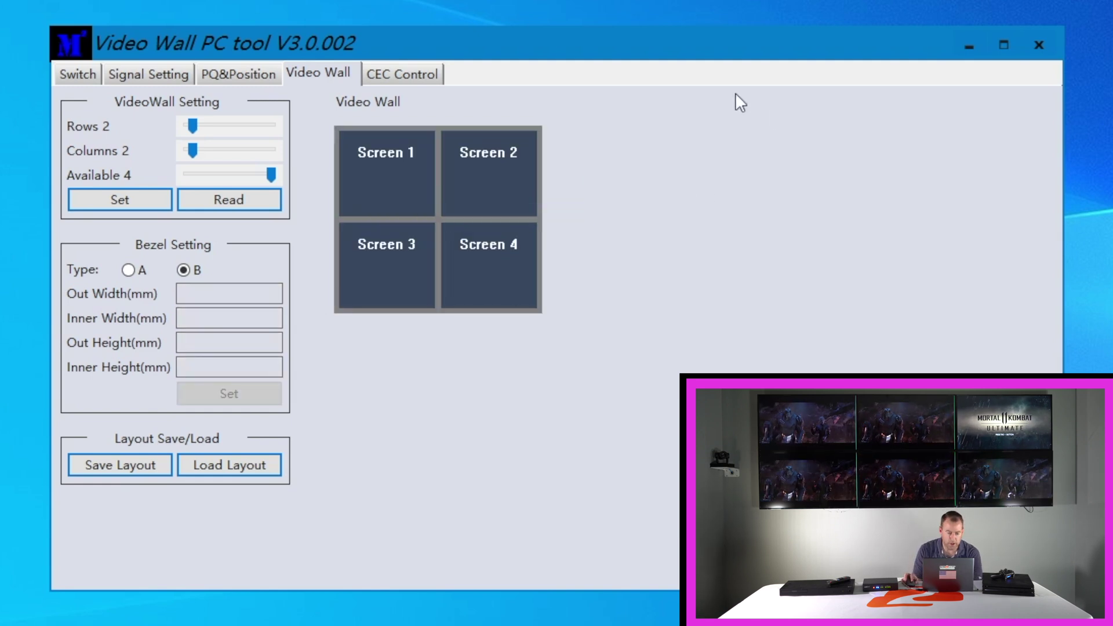
pyautogui.click(92, 73)
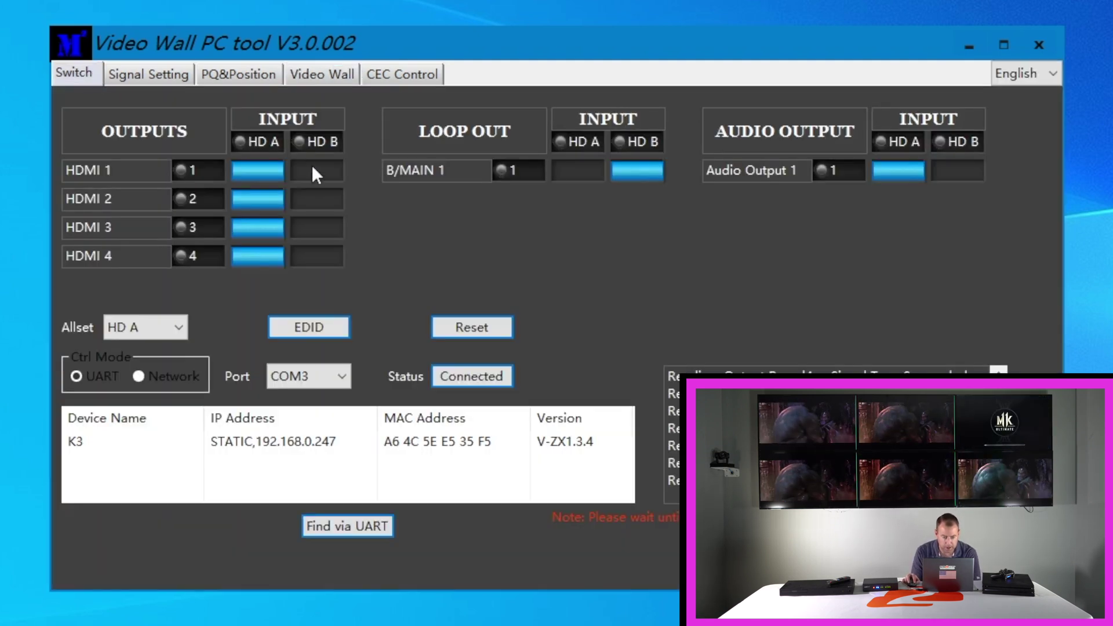
# Step: Route HDMI 2 and HDMI 4 to input HD B, keeping HDMI 1 and 3 on HD A
pyautogui.click(320, 205)
pyautogui.click(319, 258)
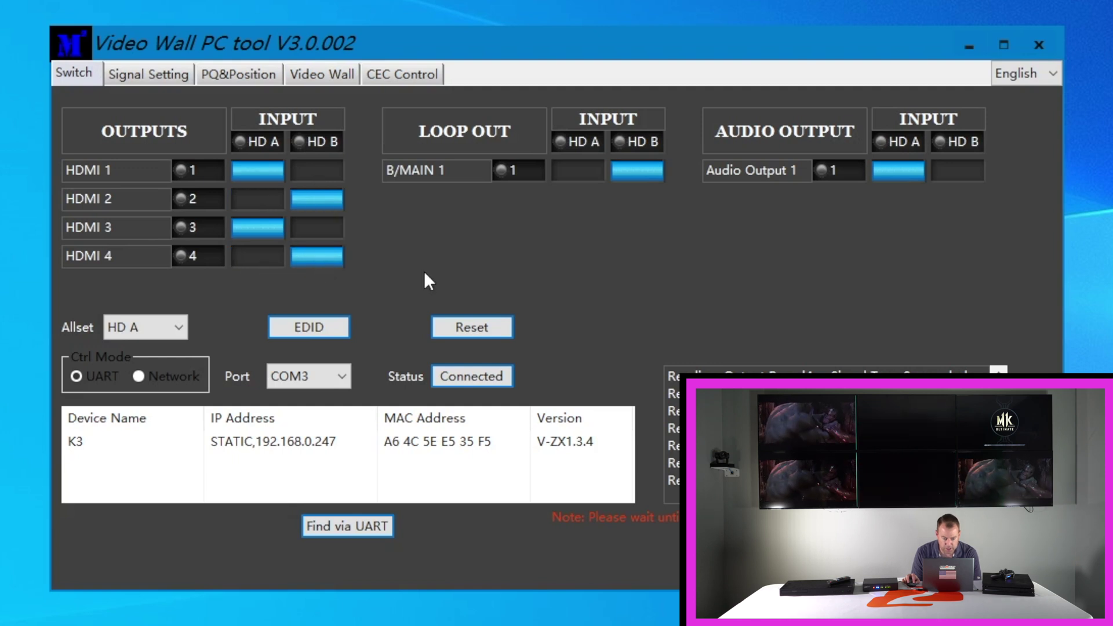